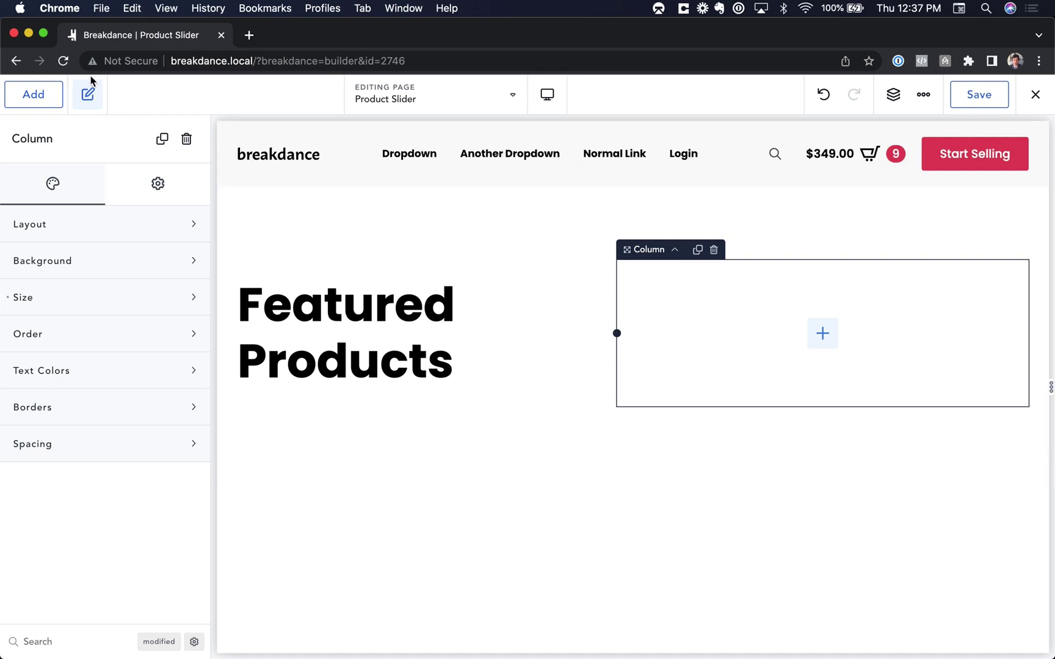
Step: Drag a Products List element, found by searching 'products l', into the empty right-hand column
click(34, 101)
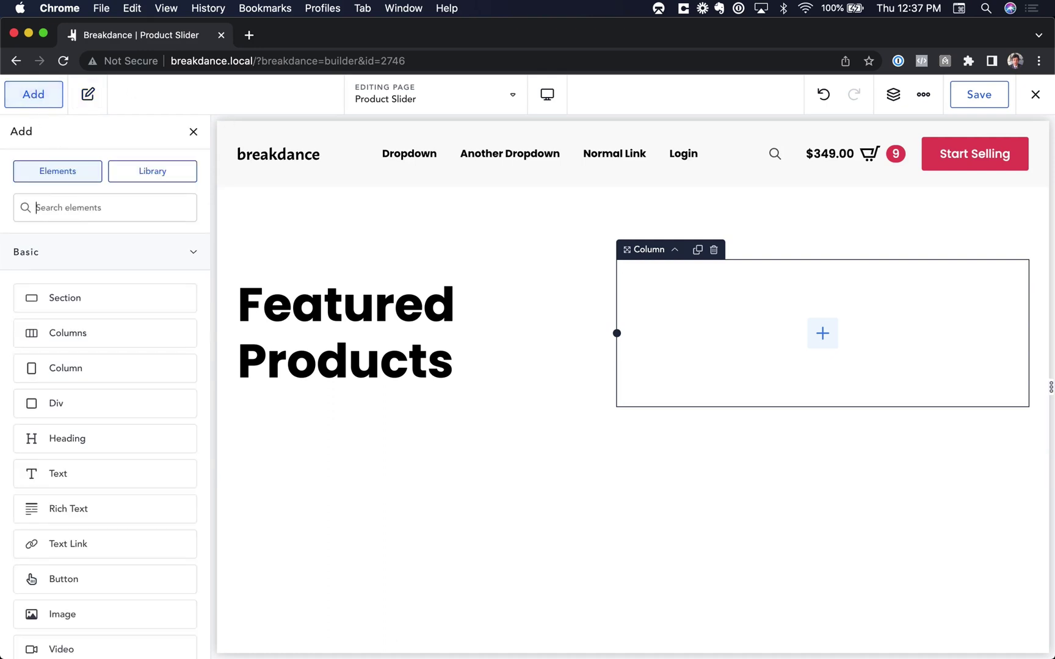
text(products l)
drag(80, 264, 812, 370)
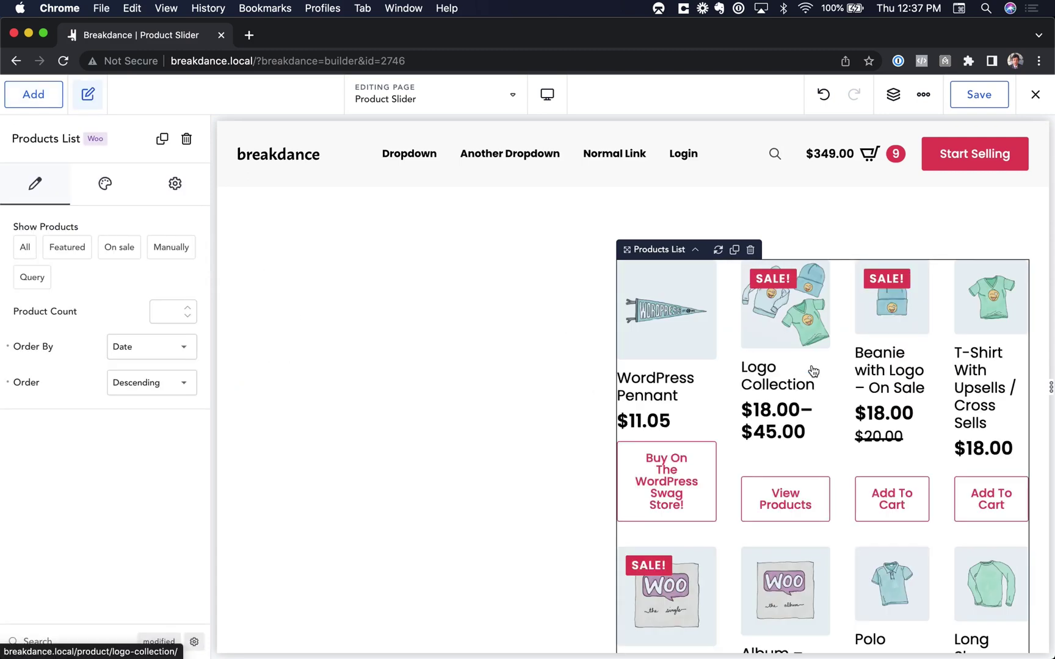
scroll(788, 391, down, 10)
scroll(610, 403, down, 3)
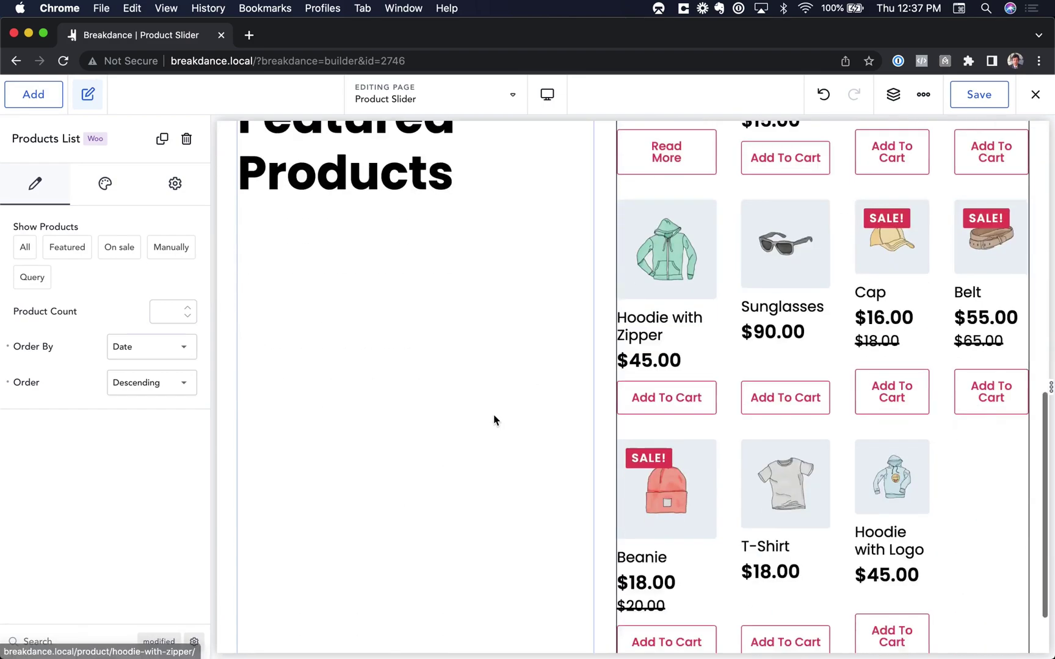
scroll(495, 420, up, 5)
scroll(720, 372, up, 3)
scroll(589, 346, up, 3)
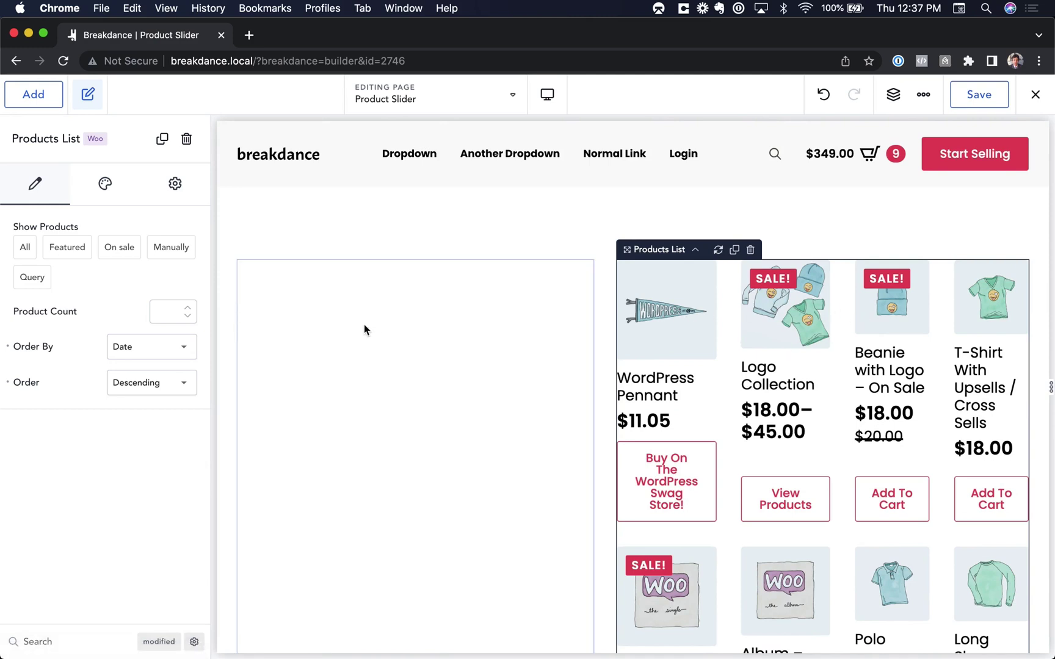
Step: Show products manually: V-Neck T-Shirt, Beanie with Logo, T-Shirt With Upsells and Hoodie – In Stock
click(169, 251)
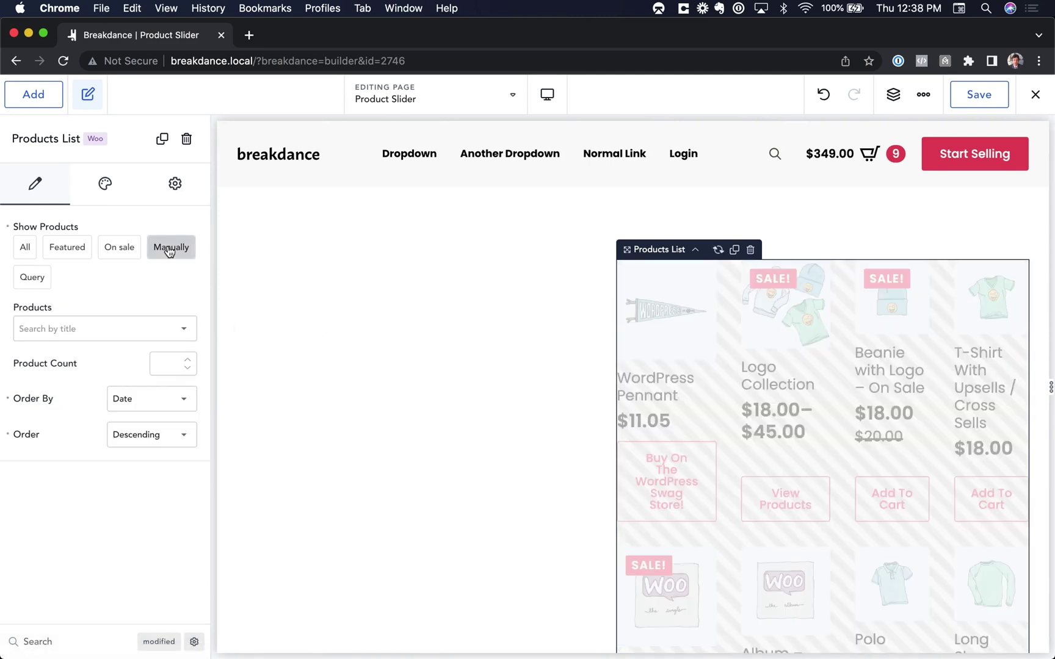
click(59, 323)
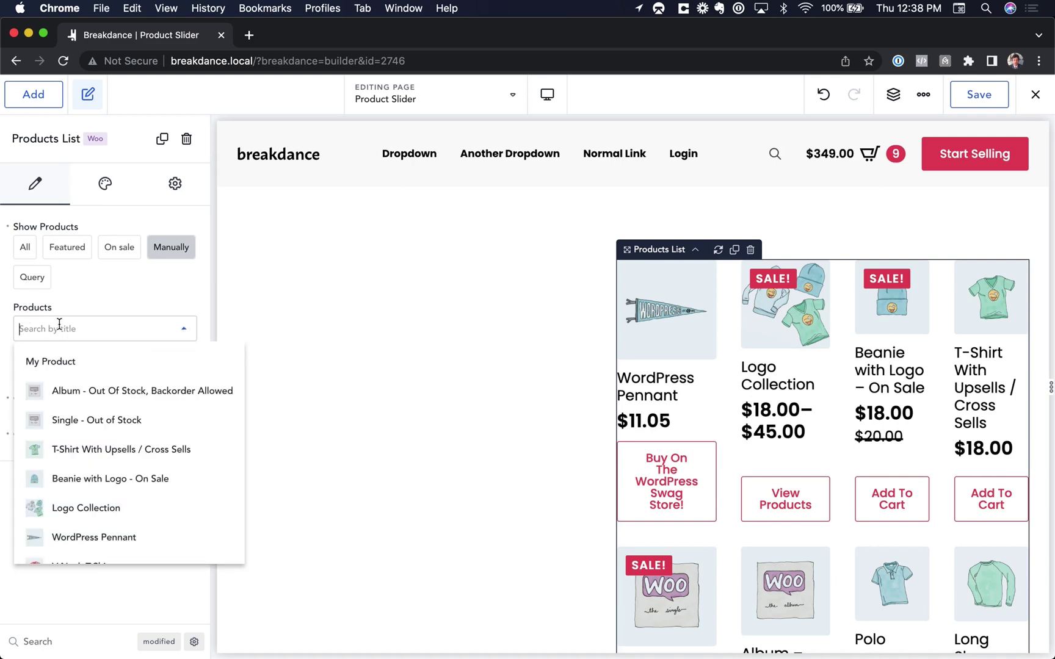
scroll(109, 495, down, 3)
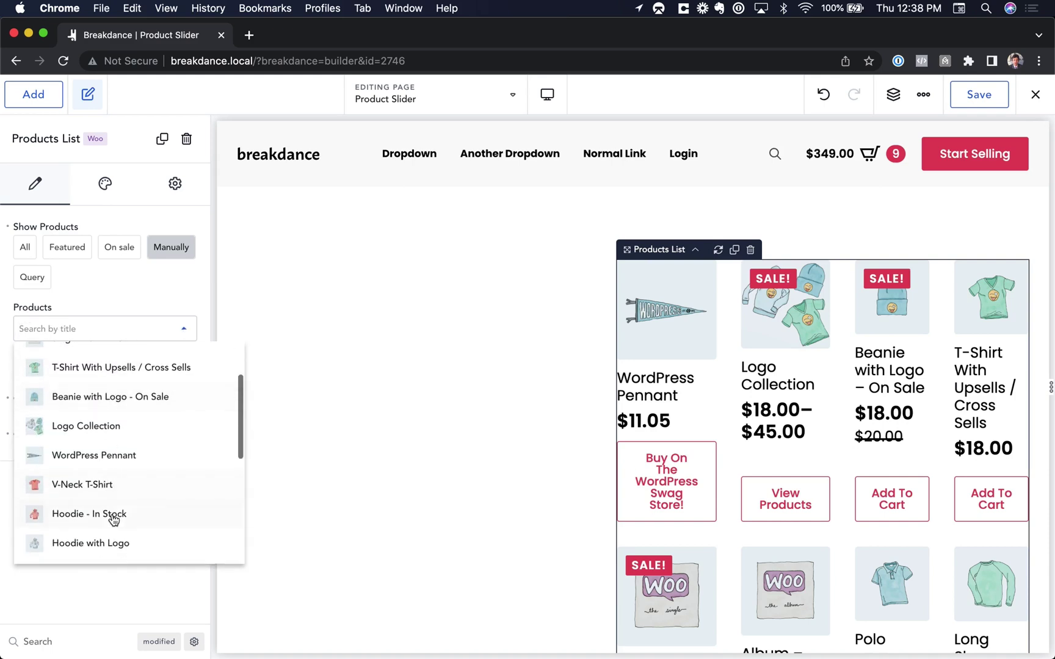
click(111, 487)
click(119, 398)
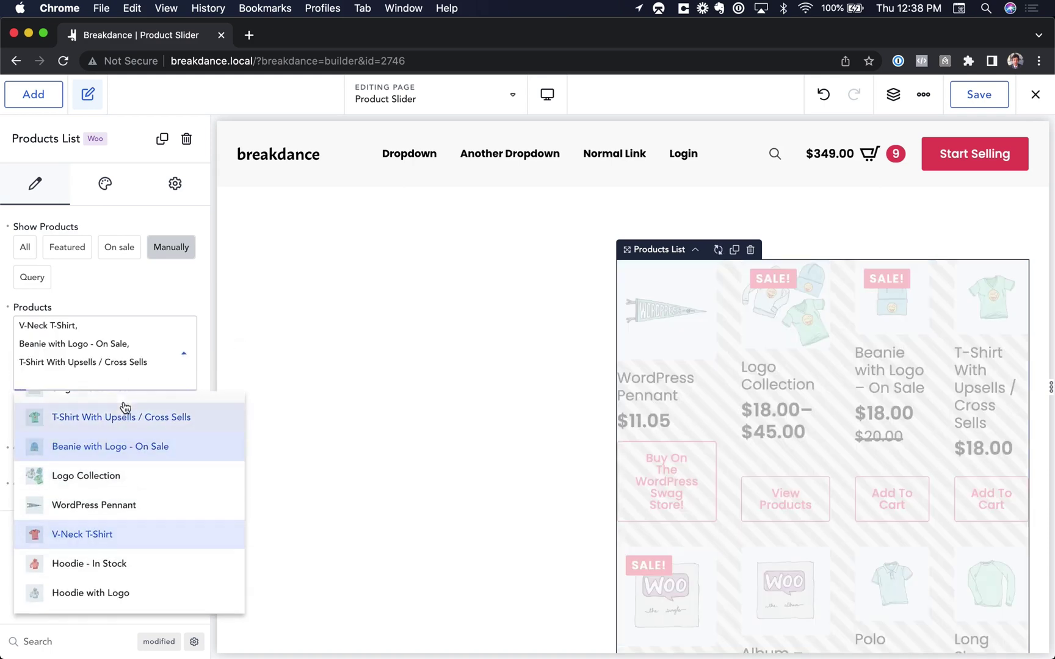
click(129, 566)
click(156, 294)
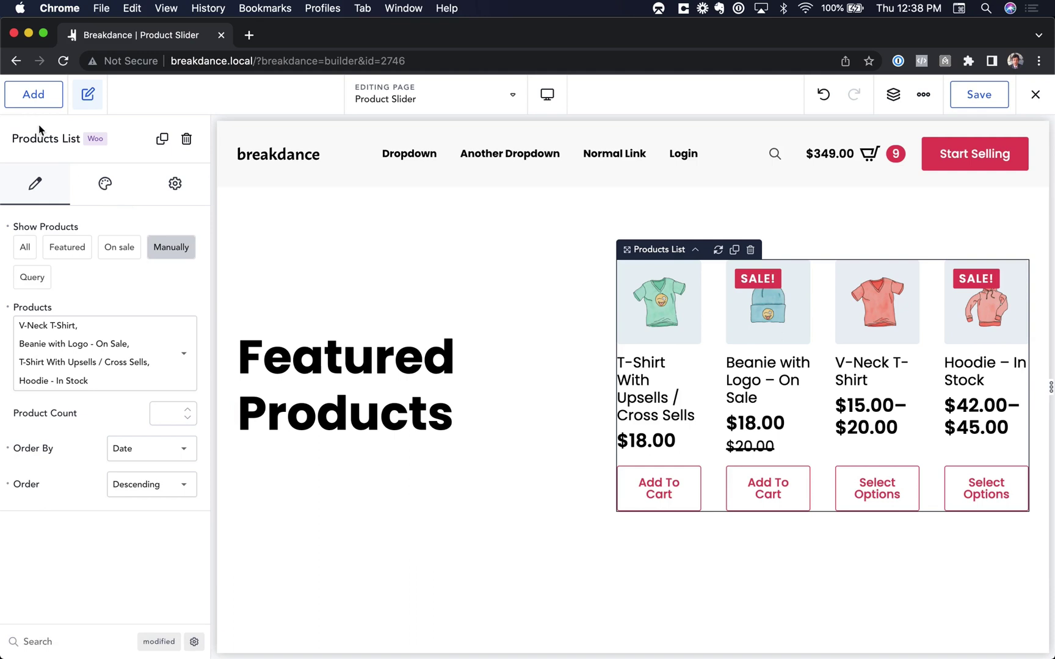
Step: Switch the Products List layout to Slider and set Slides Per View to 1
click(103, 184)
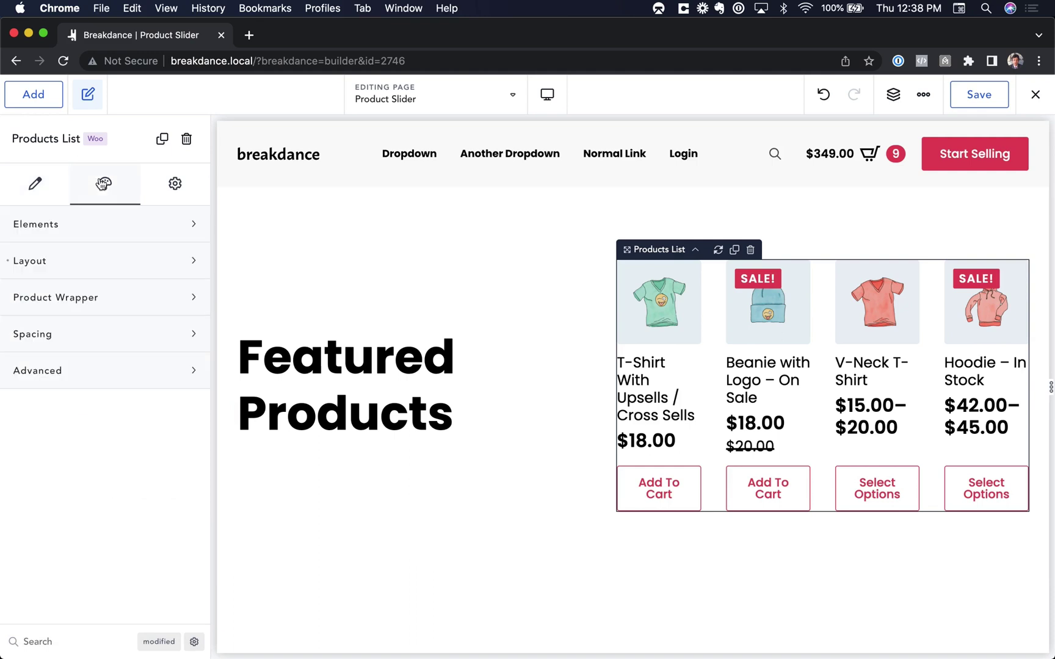
click(76, 257)
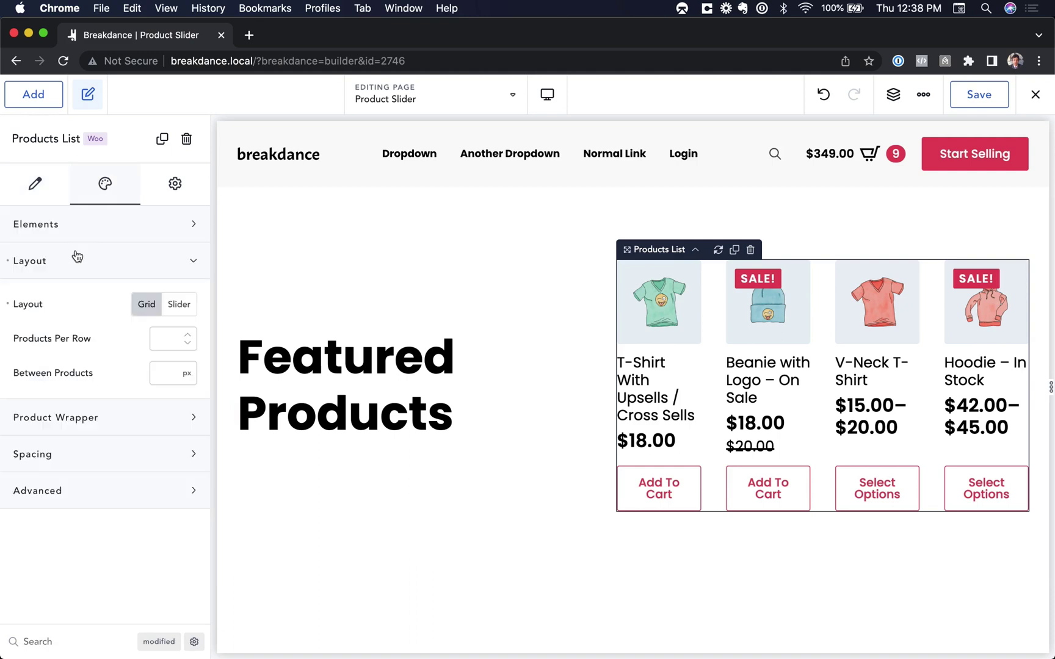
click(182, 311)
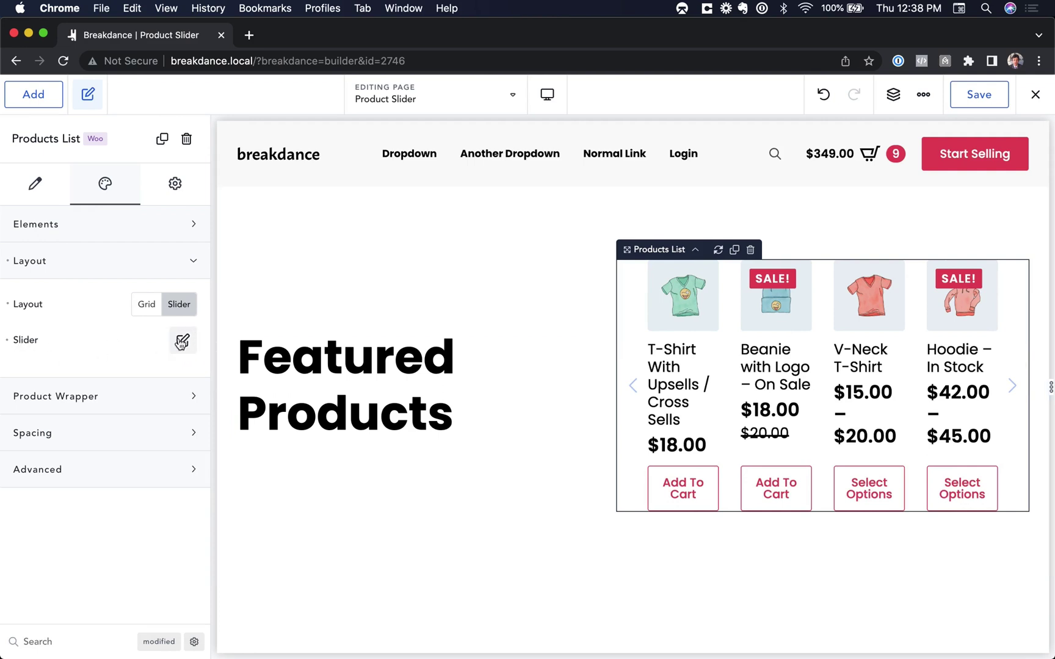
click(183, 340)
click(186, 410)
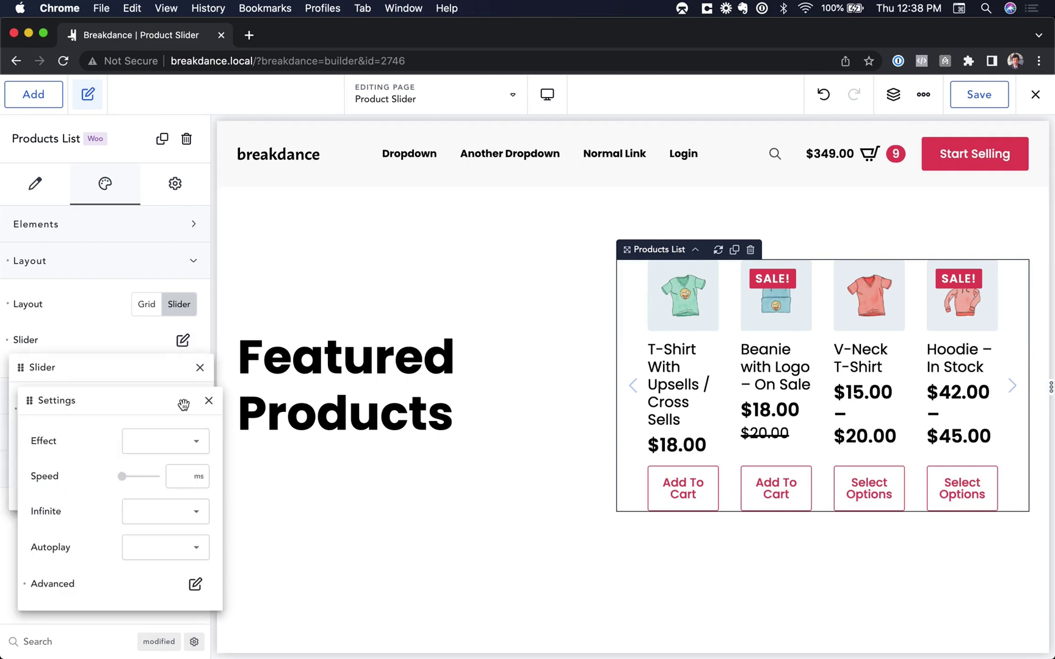
click(195, 583)
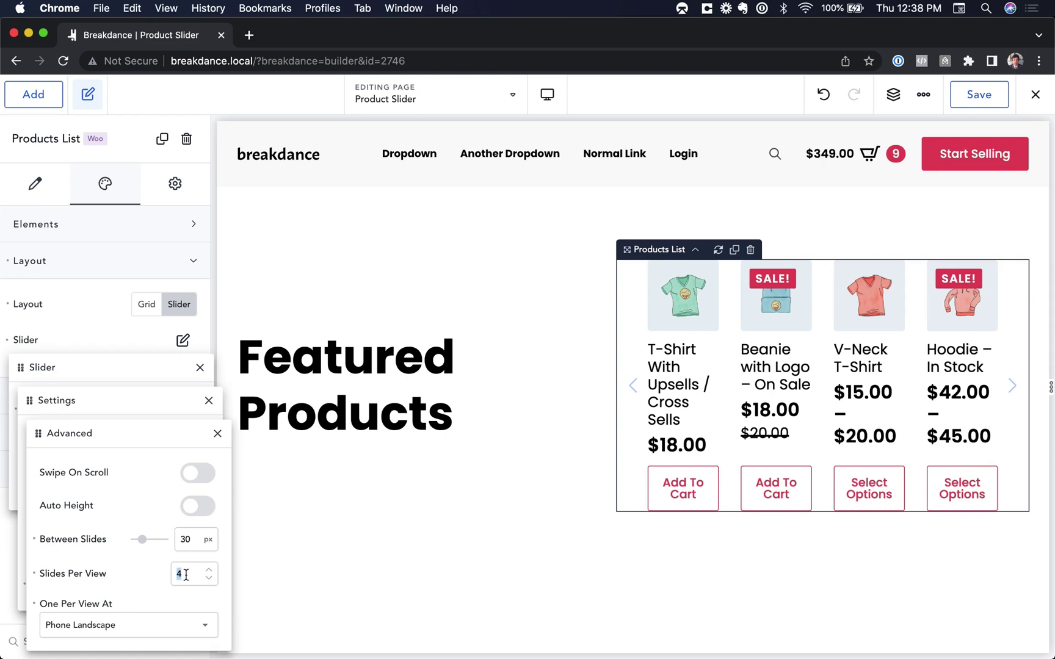
text(1)
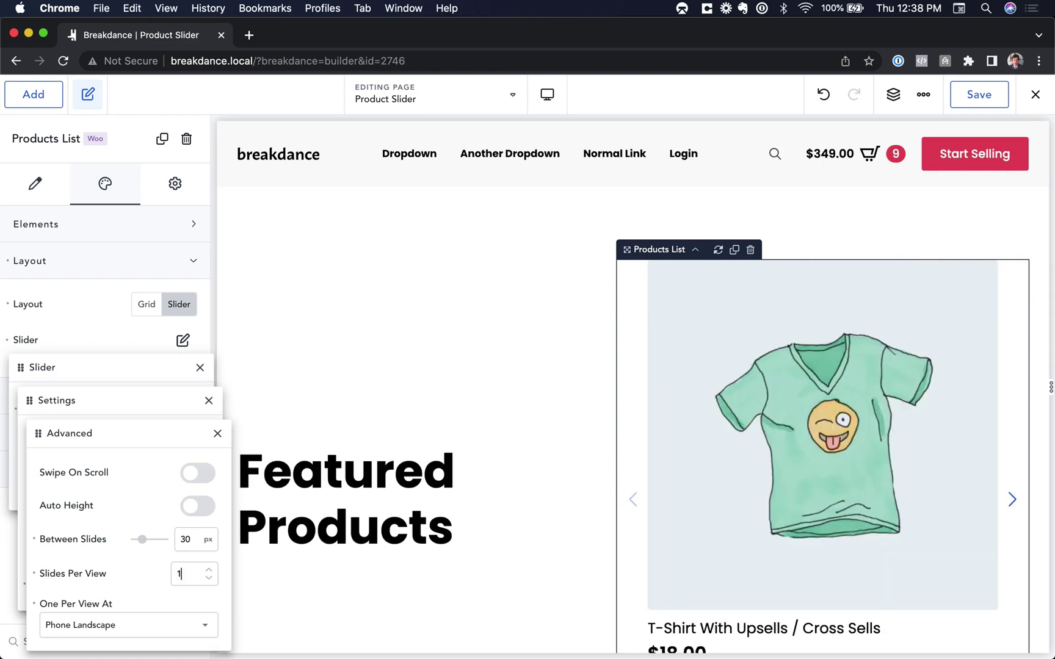
Step: Step the preview slider through the chosen products to the last one, Hoodie – In Stock
scroll(737, 500, down, 5)
scroll(737, 502, up, 1)
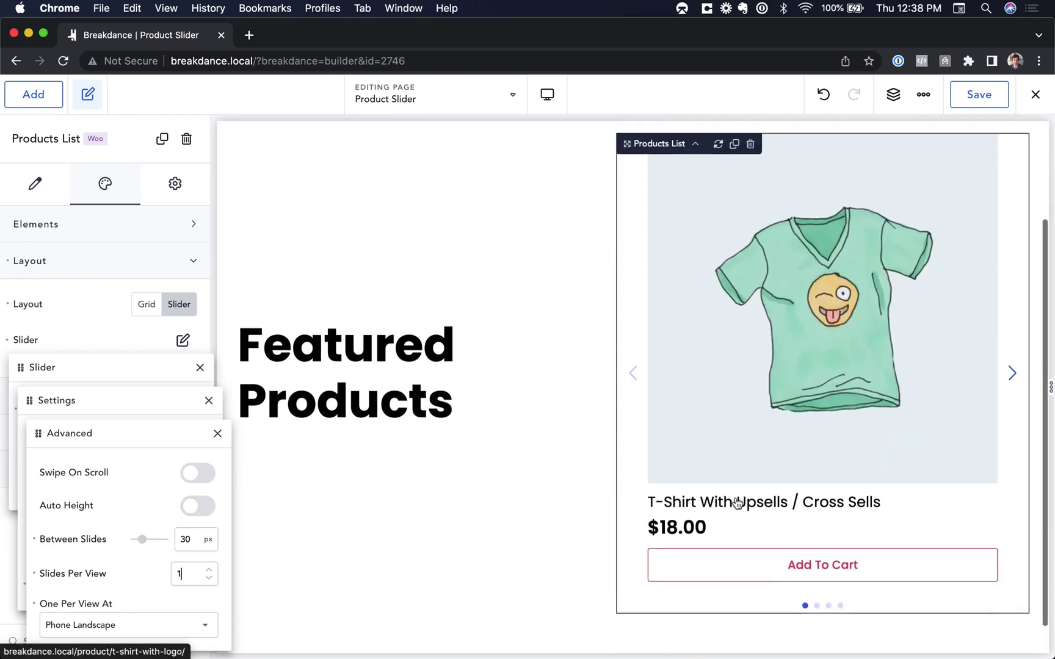
scroll(737, 503, up, 2)
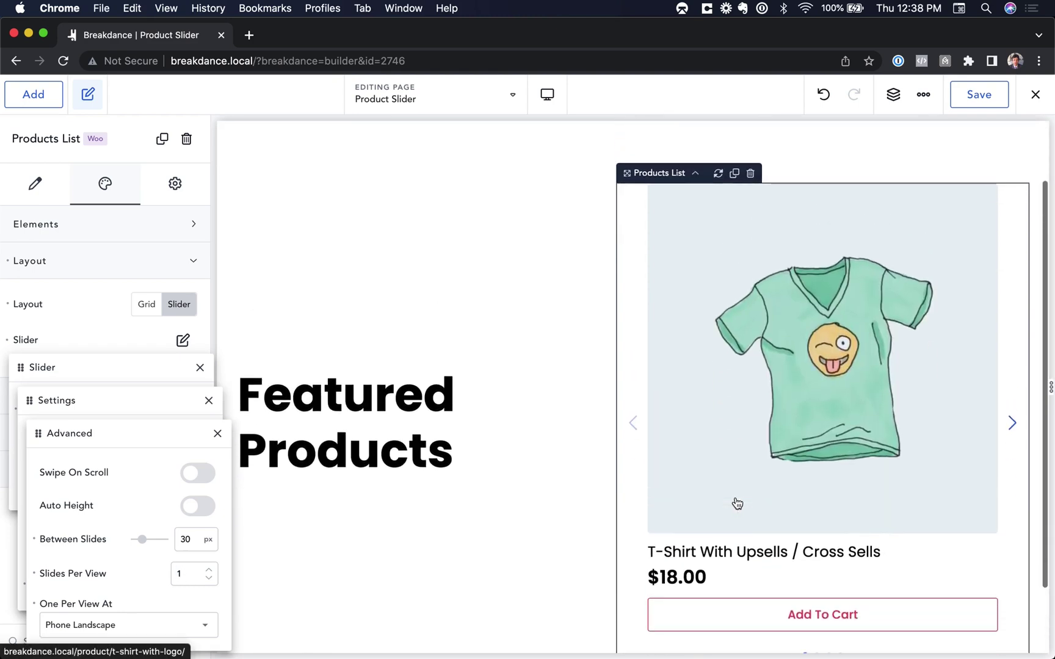
click(1012, 426)
click(1012, 425)
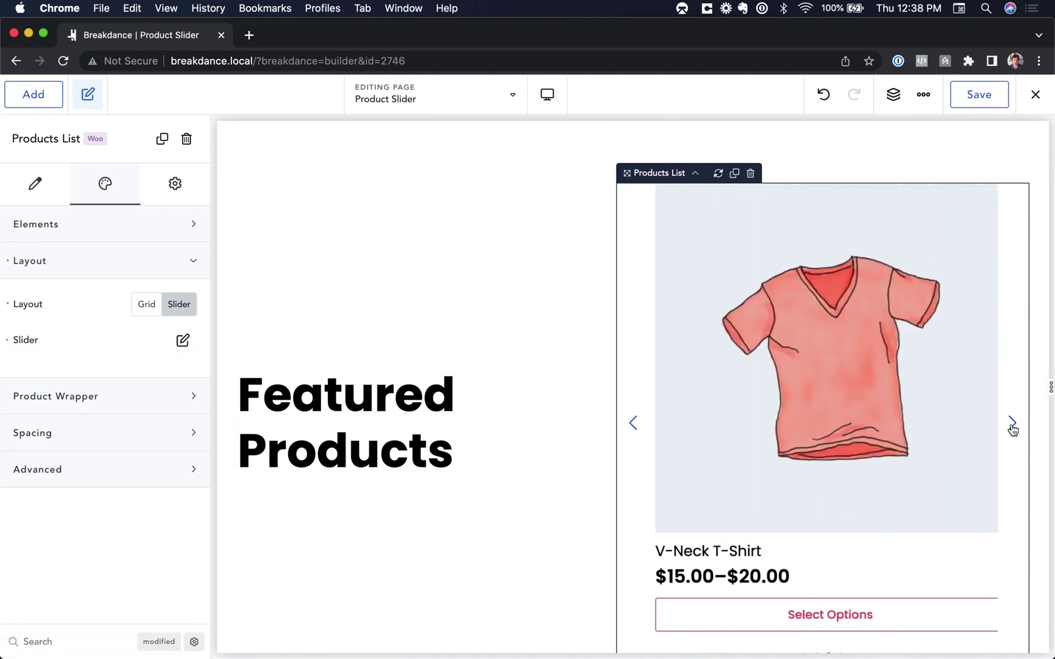
click(1012, 425)
scroll(1012, 429, down, 3)
scroll(1012, 429, up, 2)
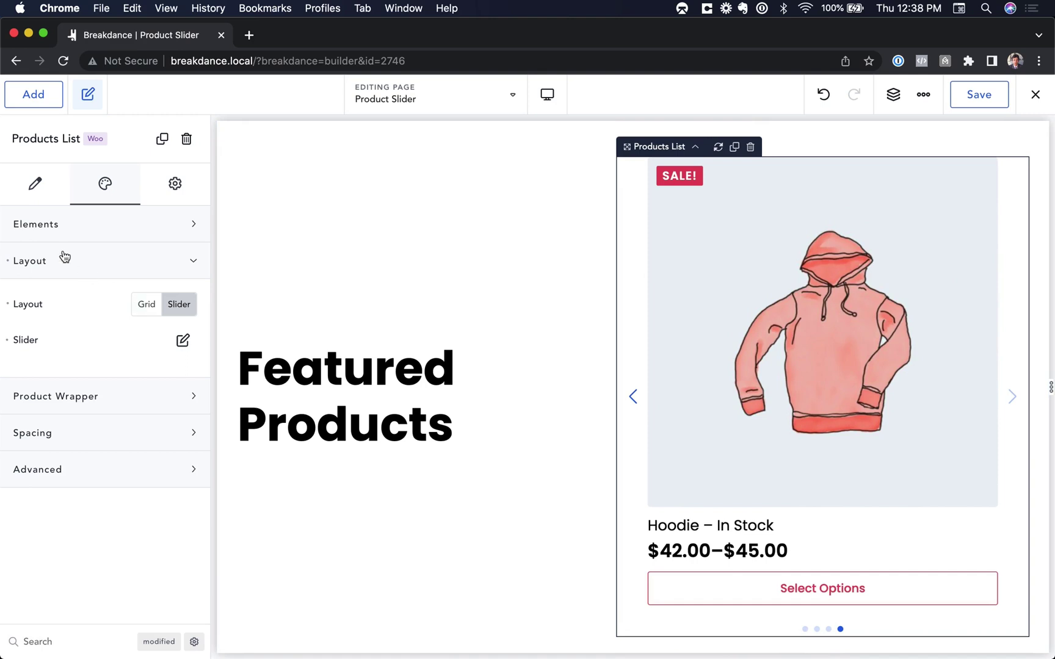
Step: Remove the arrows from the product slider
click(182, 340)
click(187, 451)
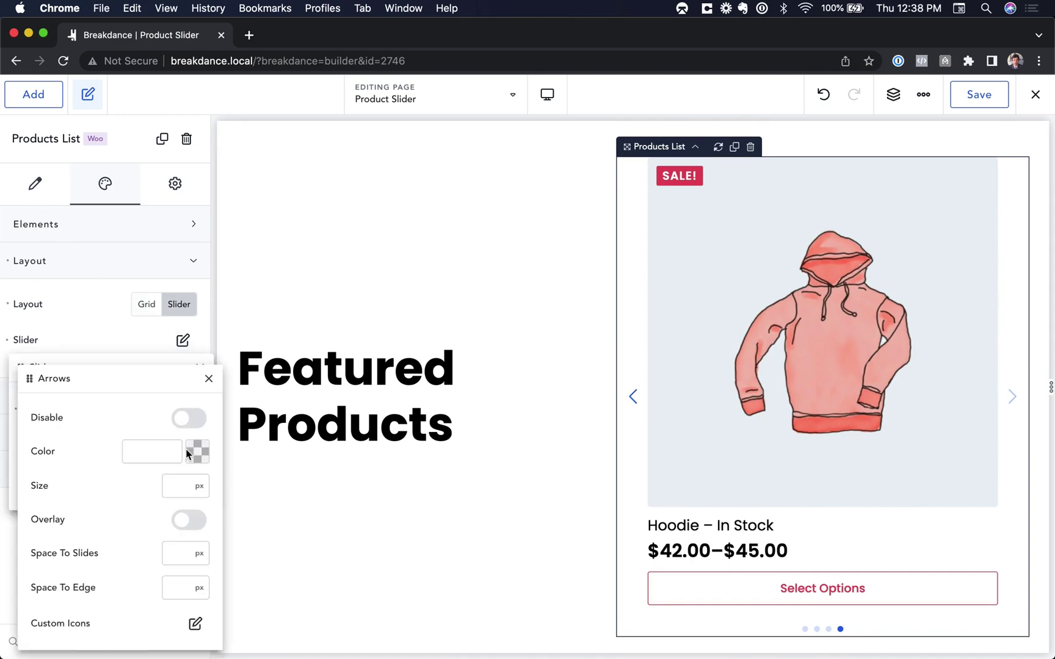
click(192, 417)
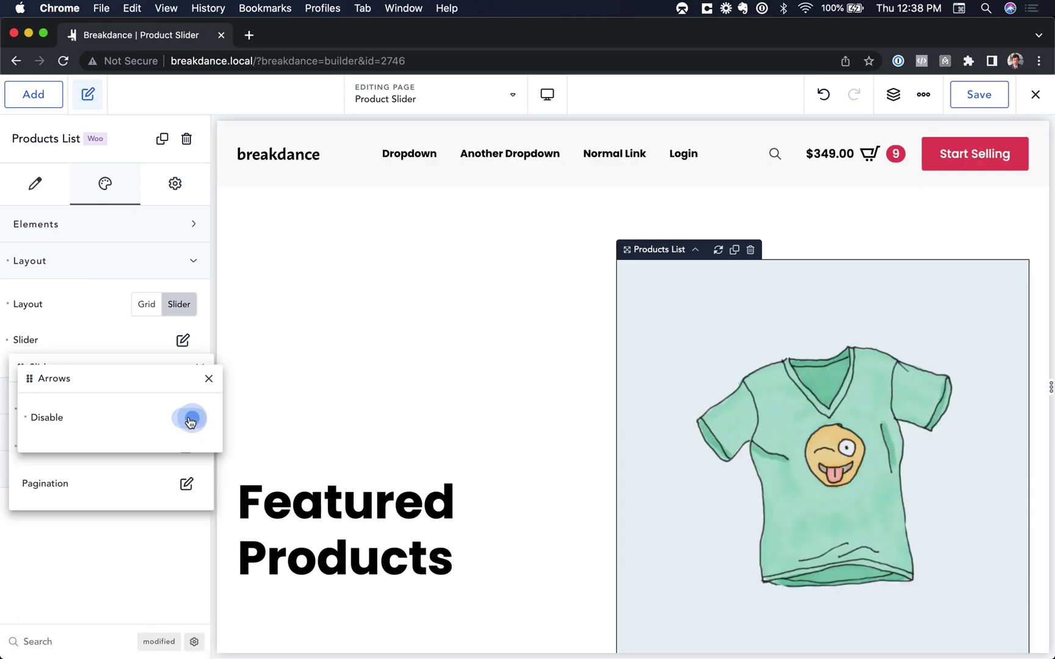
click(208, 378)
scroll(754, 471, down, 4)
scroll(829, 536, up, 2)
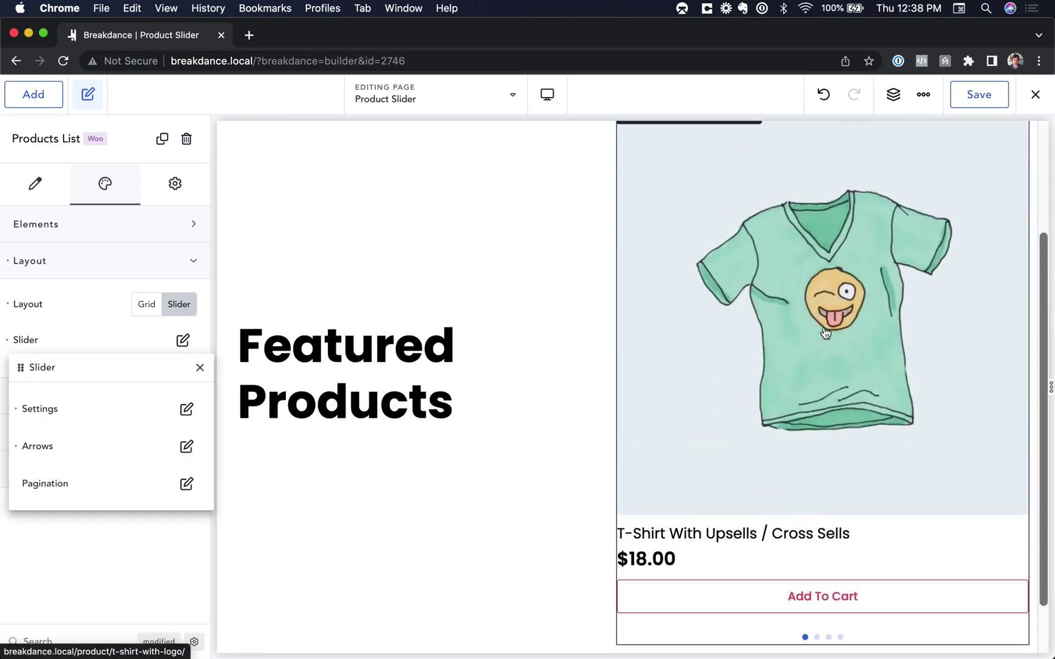
Step: Enable frontend-only autoplay with 2000 ms speed and Pause On Hover
click(186, 409)
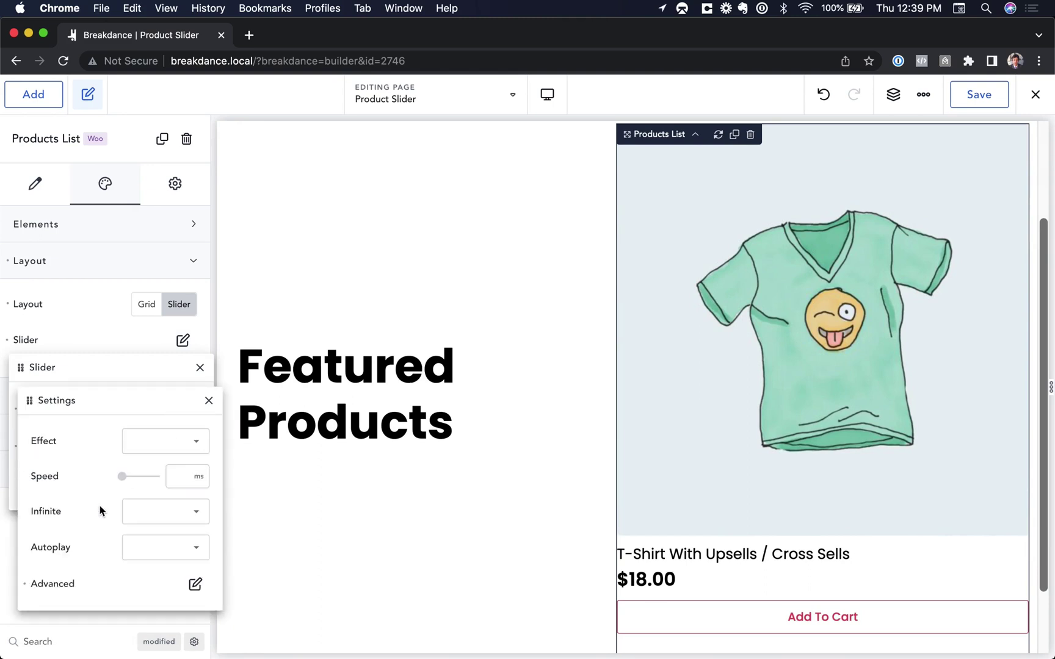
click(155, 559)
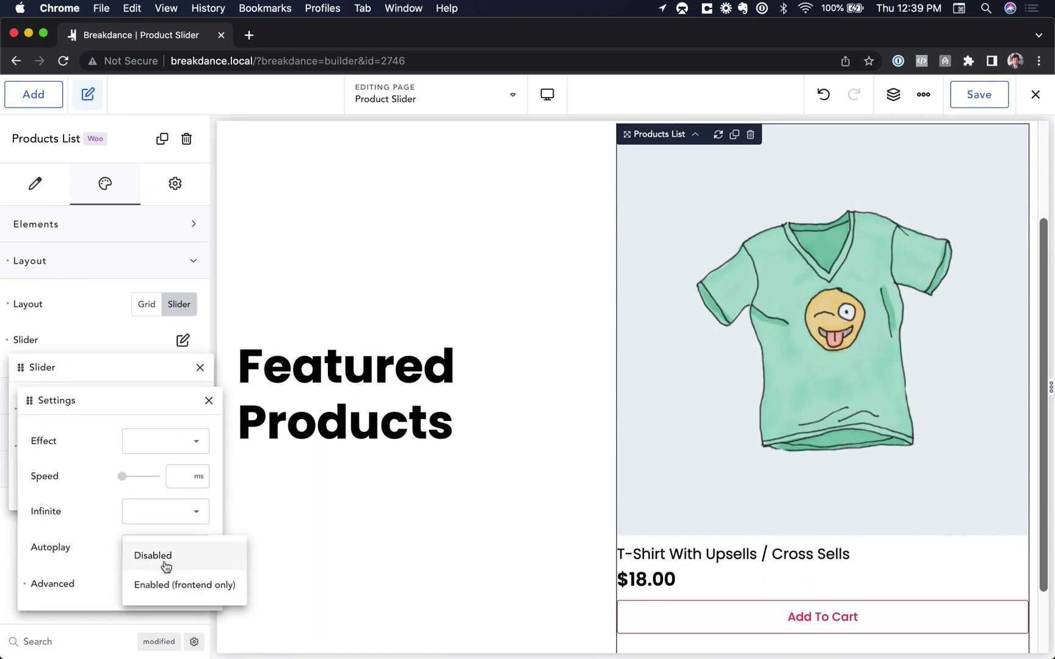
click(158, 587)
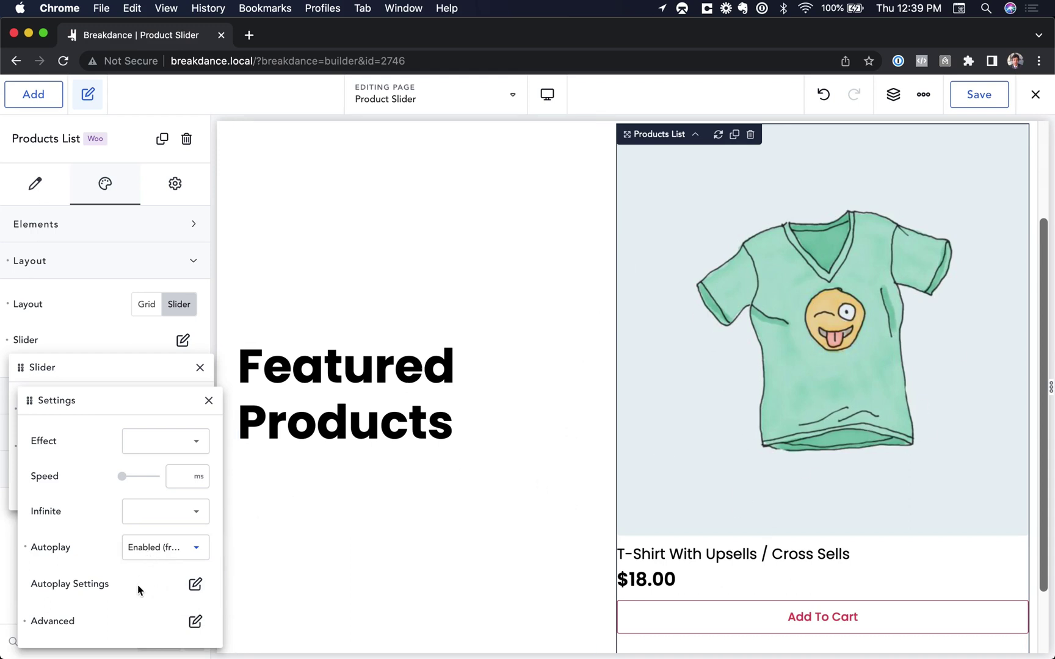
click(194, 584)
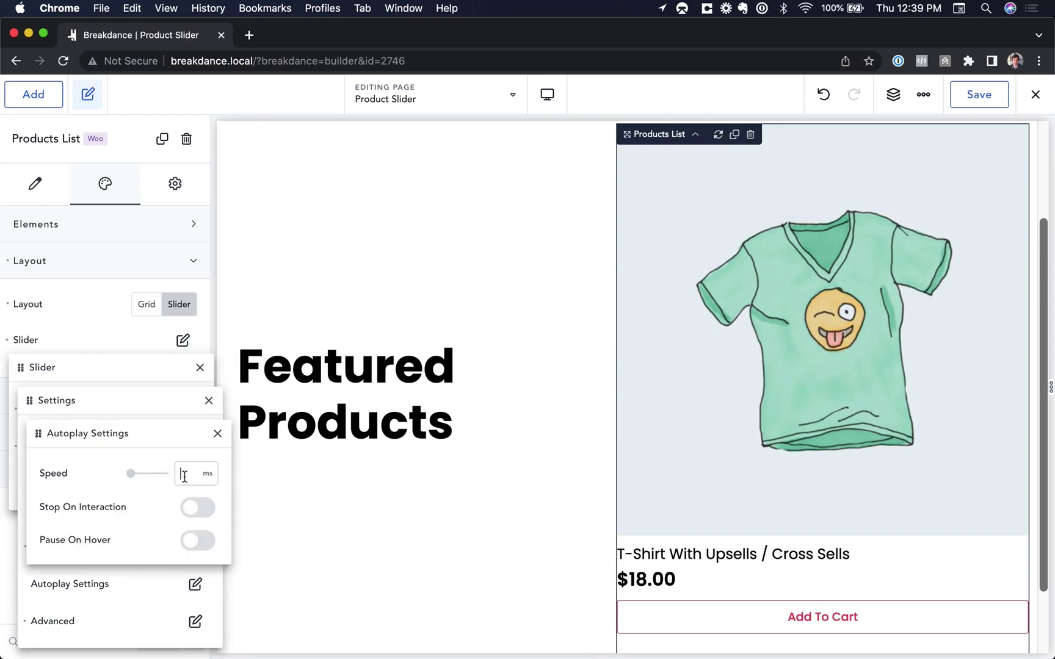
text(2000)
click(197, 540)
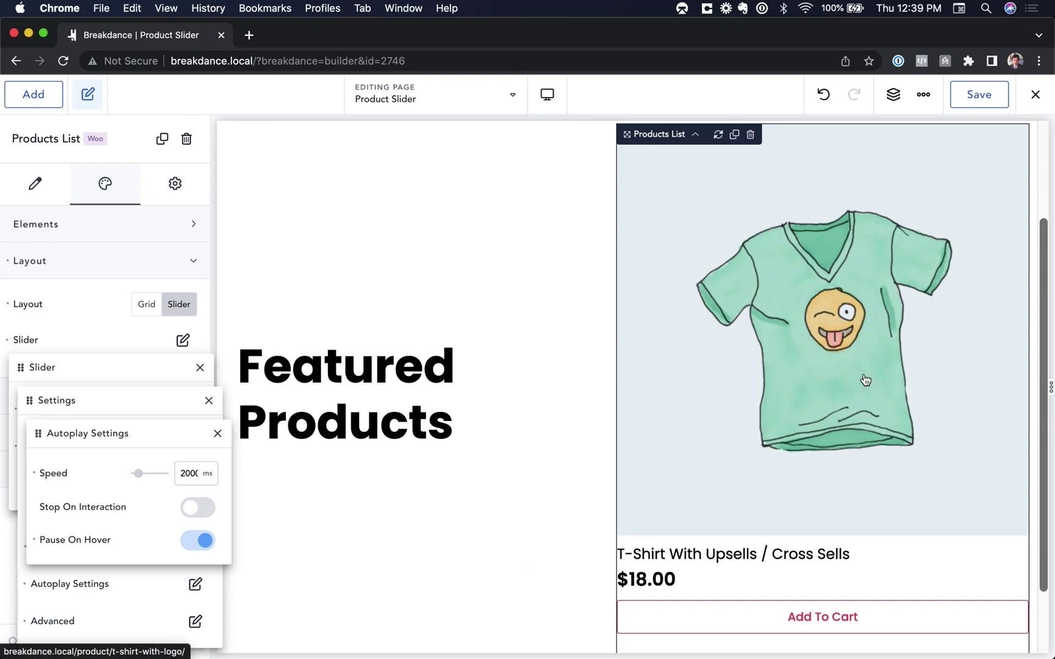
click(217, 436)
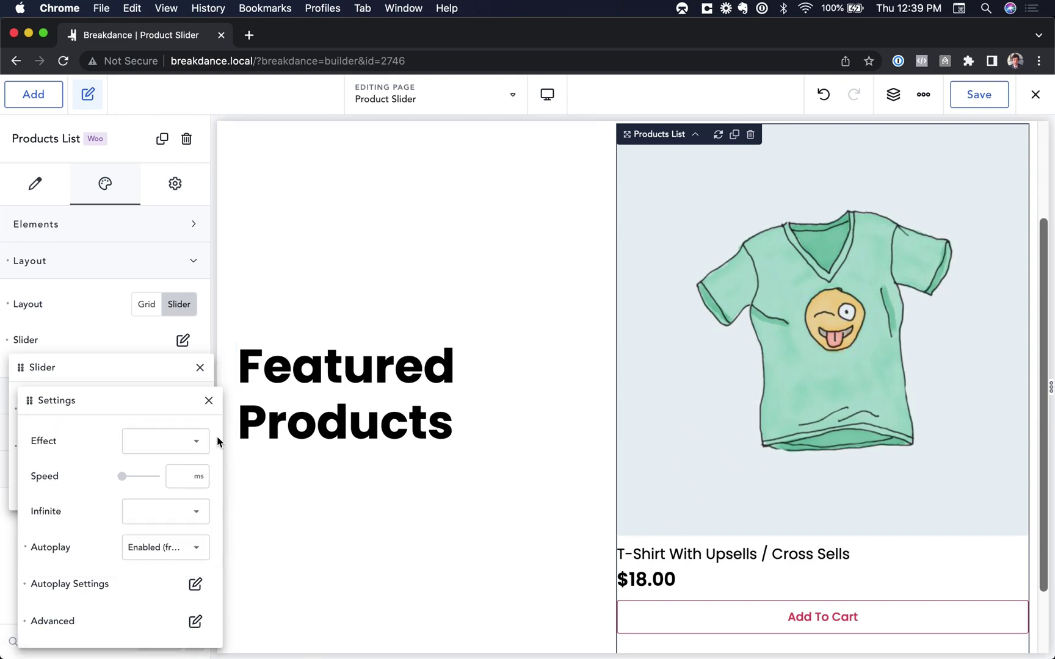
Step: Close the slider settings and save the page
click(209, 401)
click(200, 367)
click(992, 104)
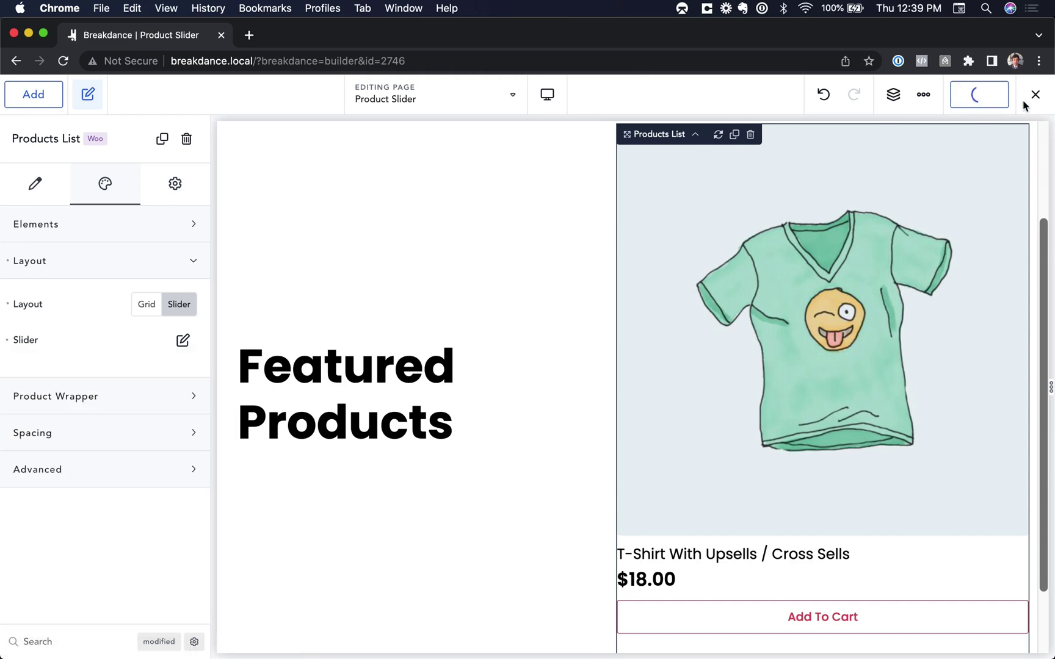
Step: Exit to the frontend and watch the Featured Products slider autoplay
click(1034, 96)
click(987, 130)
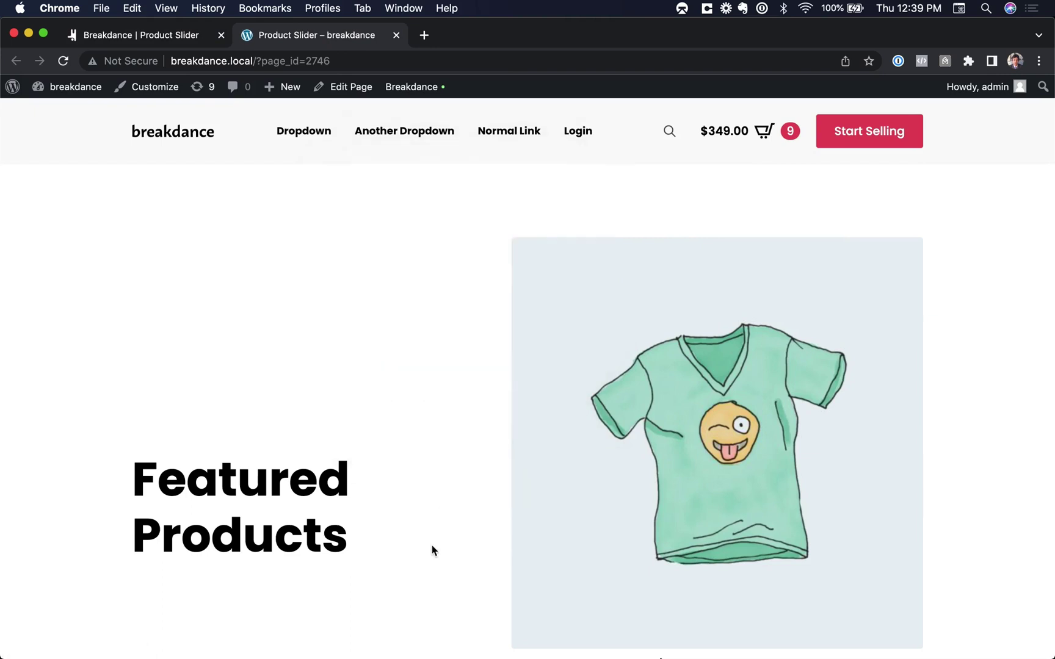
scroll(431, 549, down, 5)
scroll(432, 550, up, 2)
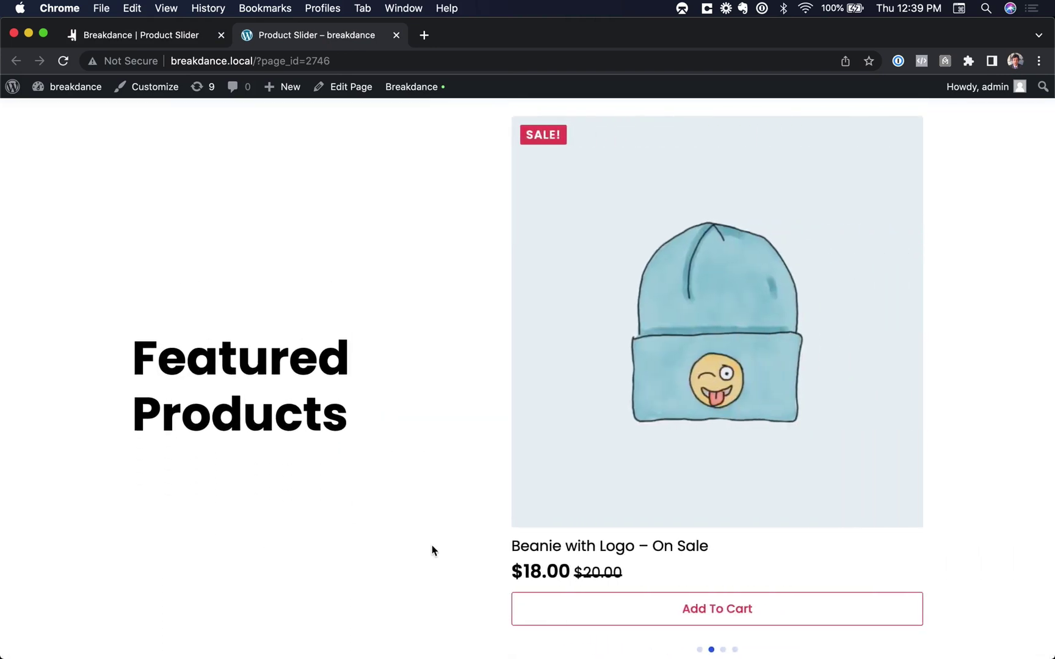
scroll(431, 550, down, 1)
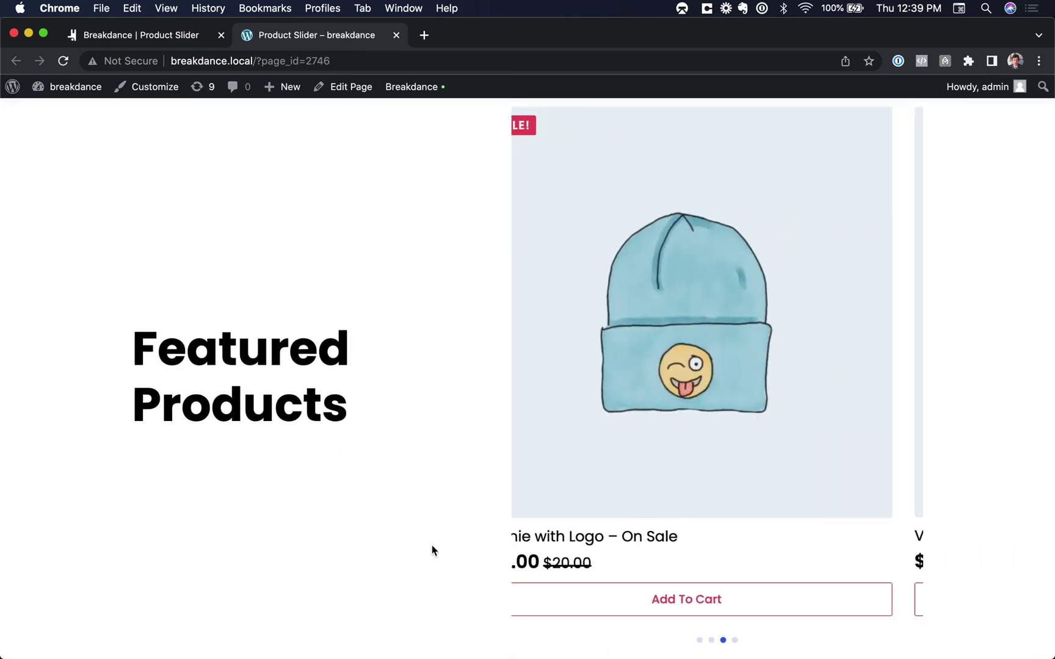
scroll(432, 545, up, 1)
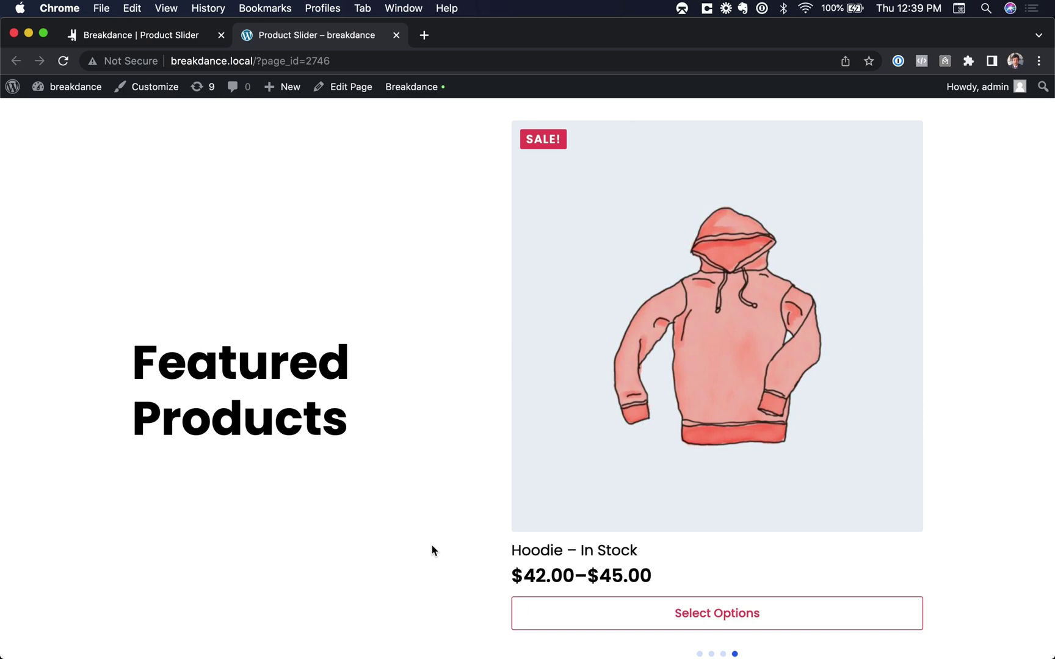
scroll(431, 545, down, 1)
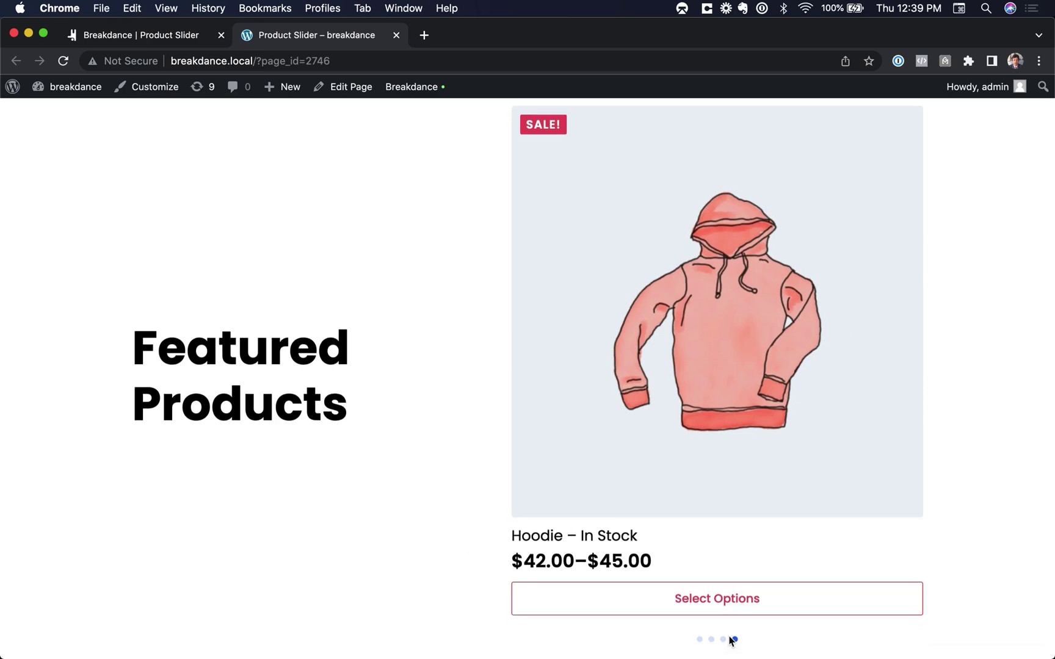
Step: Back in the editor, set the slider's Infinite option to Enabled (frontend only)
click(193, 47)
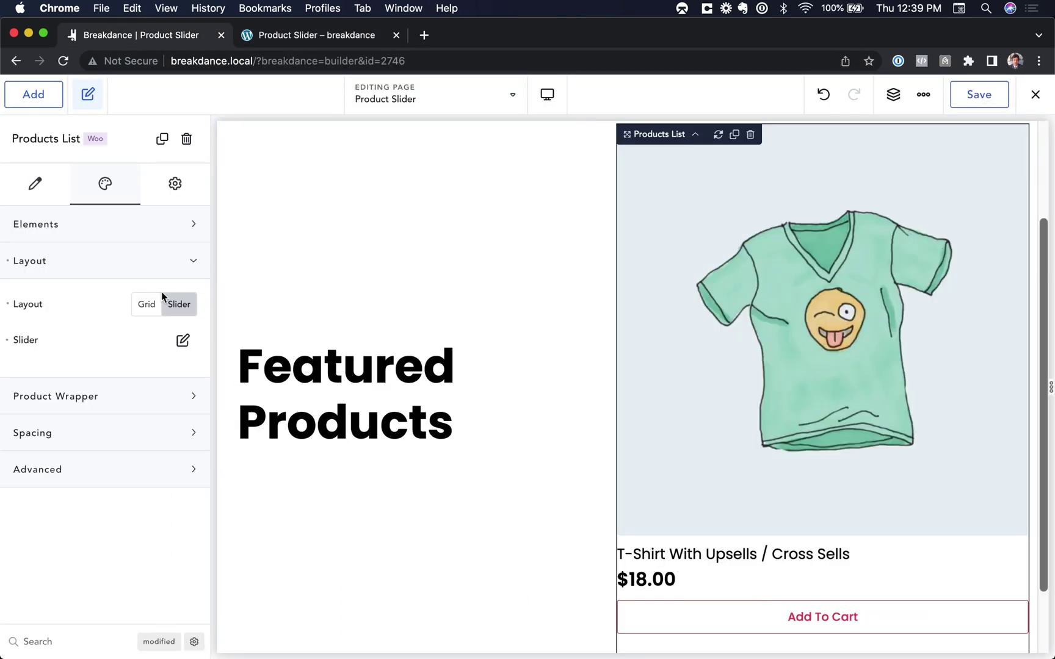
click(183, 341)
click(186, 409)
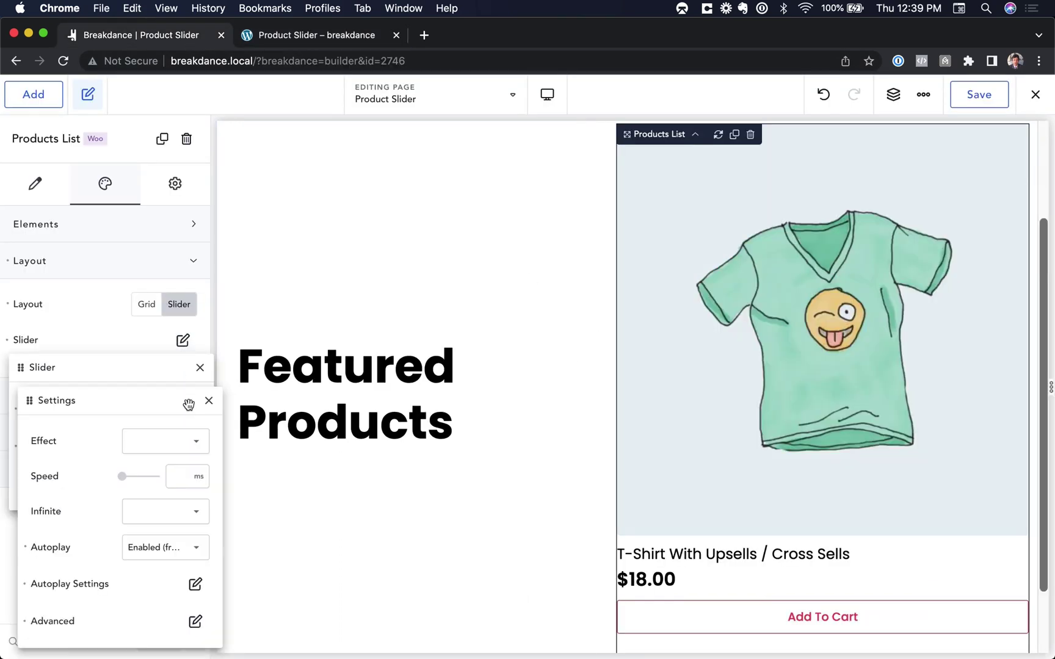
click(199, 505)
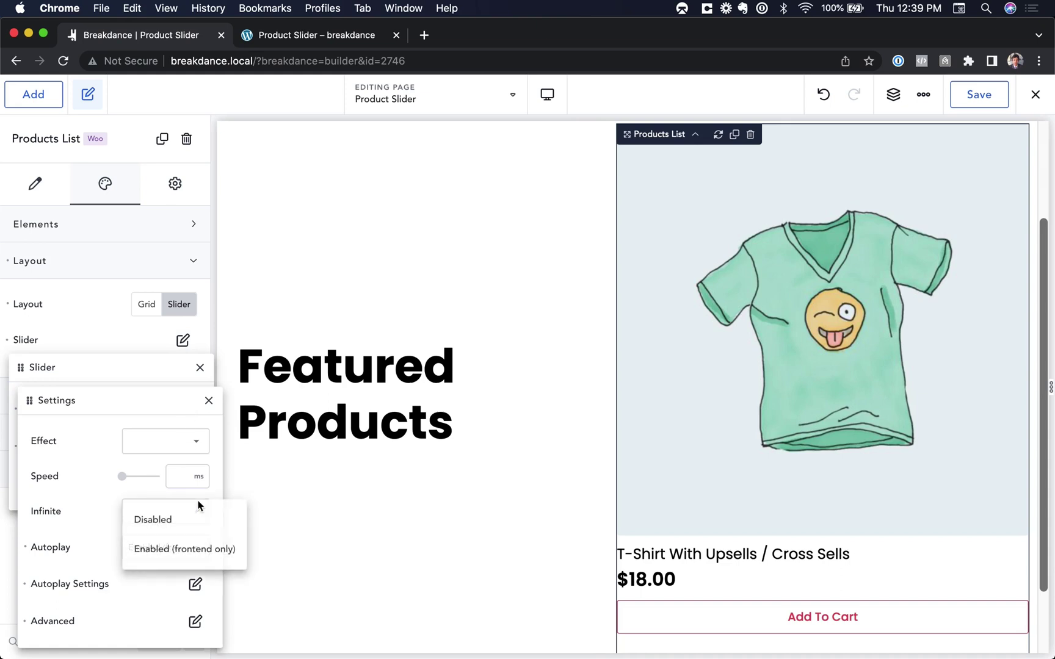
click(185, 549)
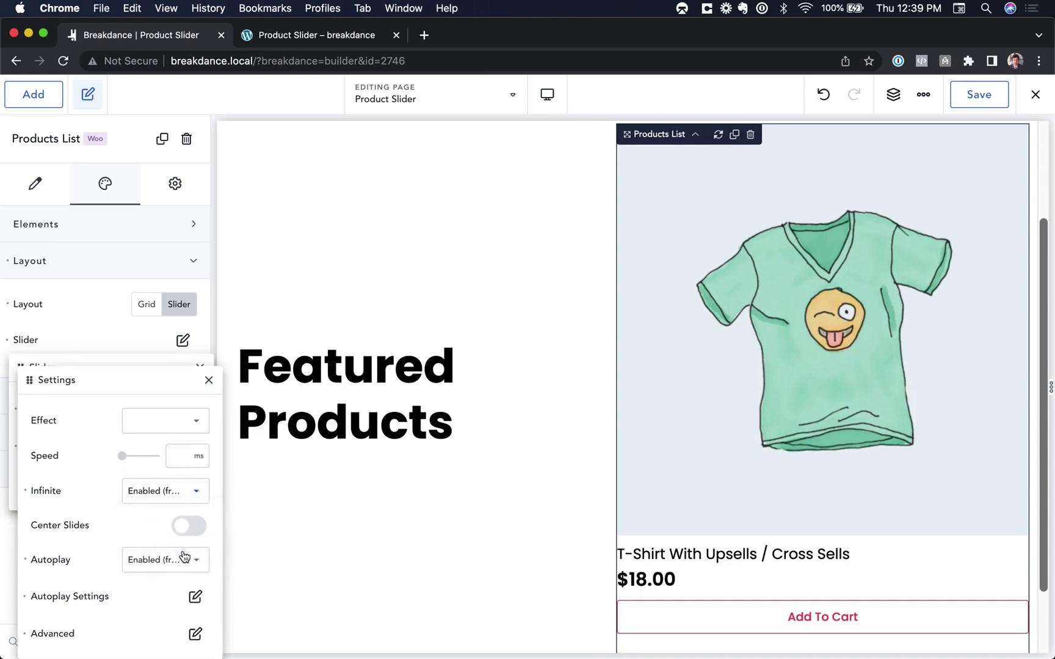
click(209, 380)
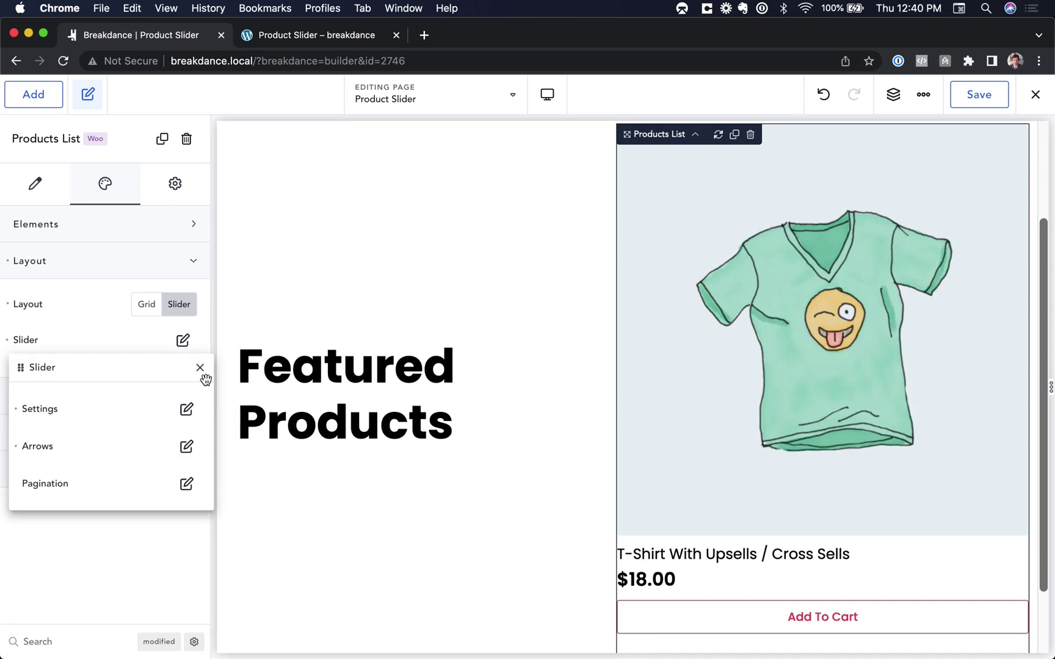
click(200, 369)
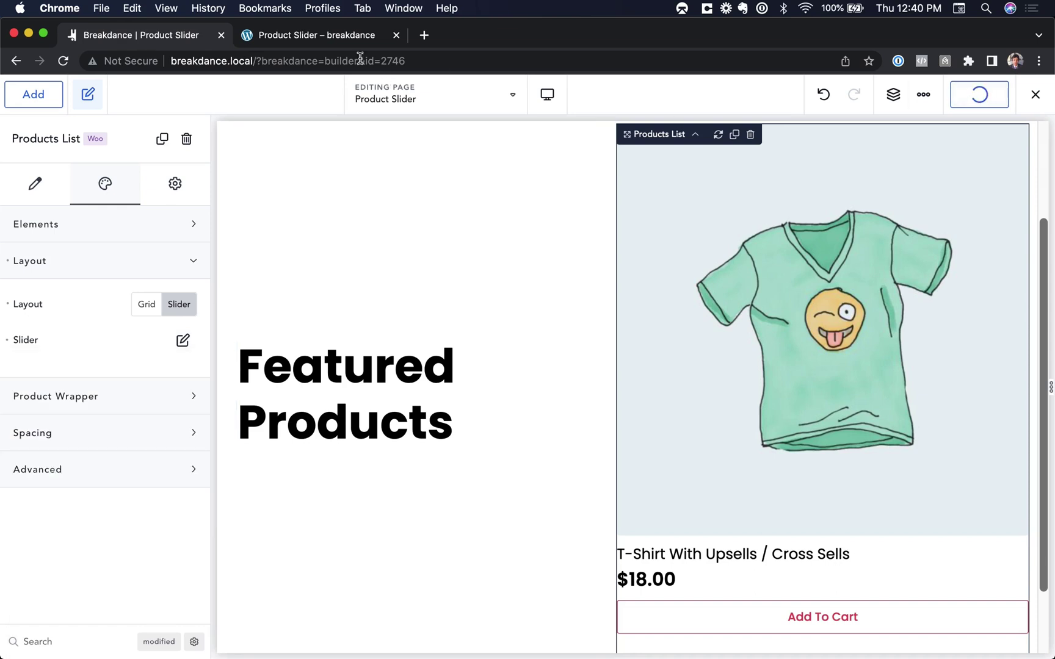
click(324, 36)
Step: Reload the live Product Slider page to watch it loop from the hoodie to the first T-shirt
click(326, 60)
key(Return)
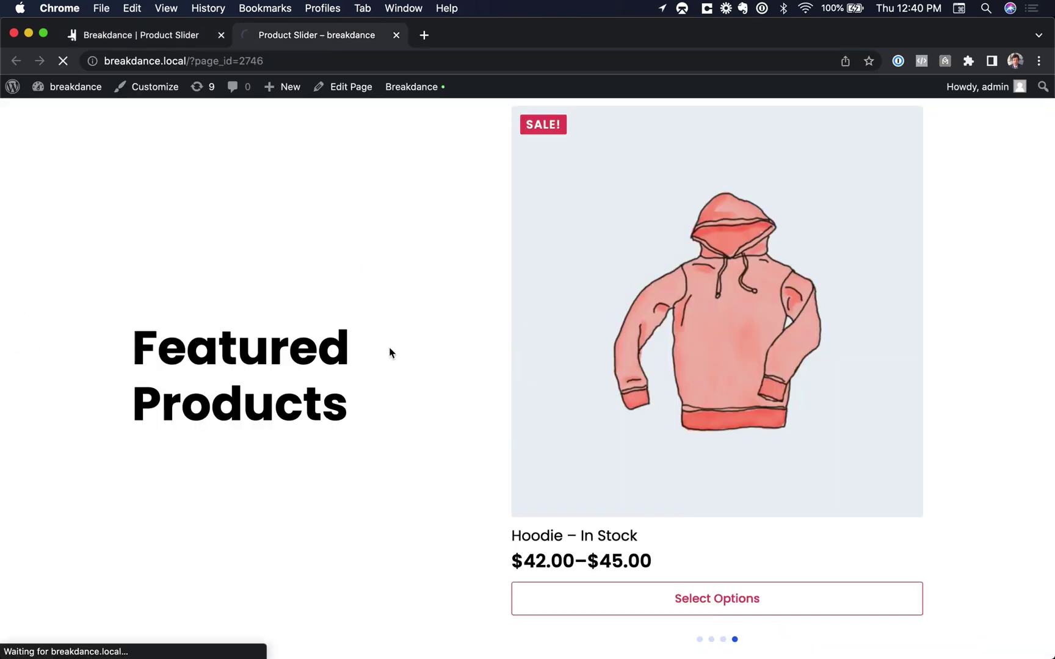